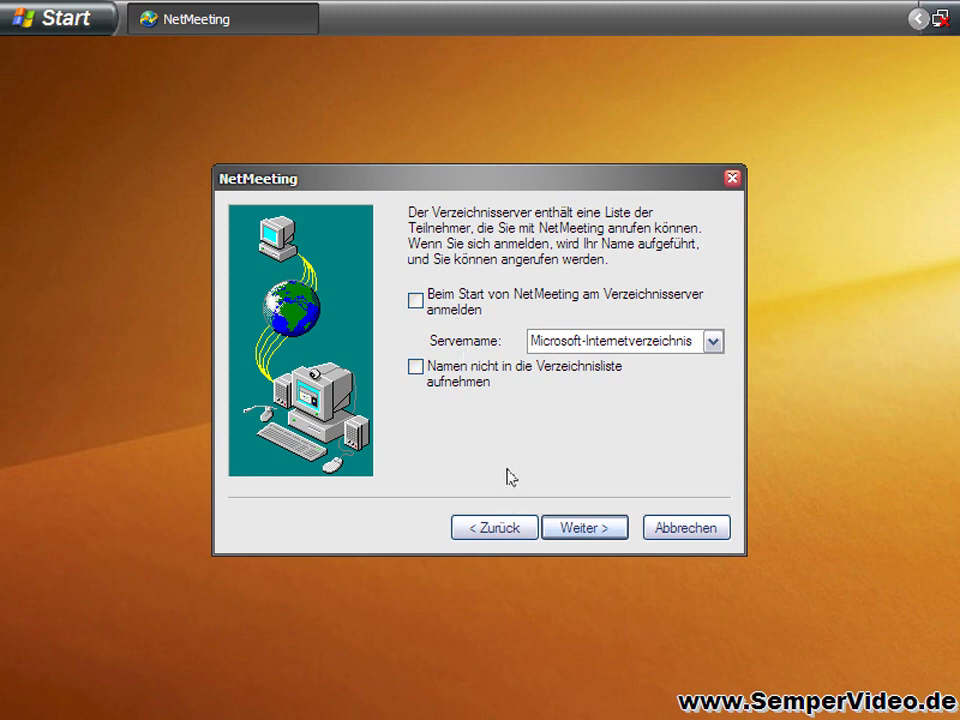
Finish the NetMeeting setup without directory login, choosing LAN (Lokales Netzwerk) speed and only a desktop shortcut, and complete the audio wizard.
click(582, 538)
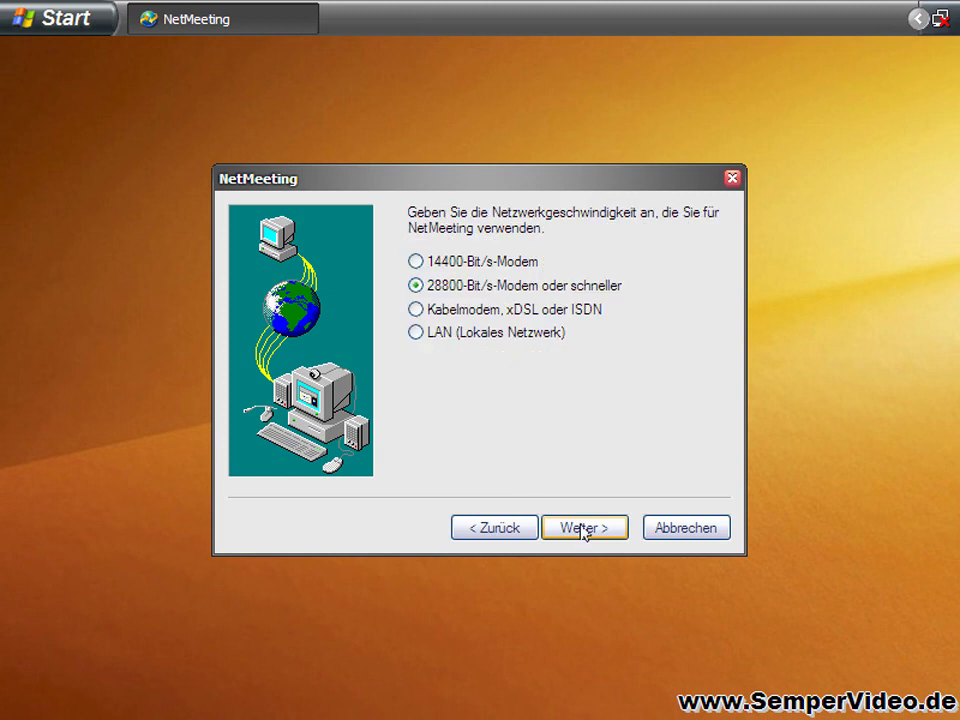
click(416, 334)
click(568, 536)
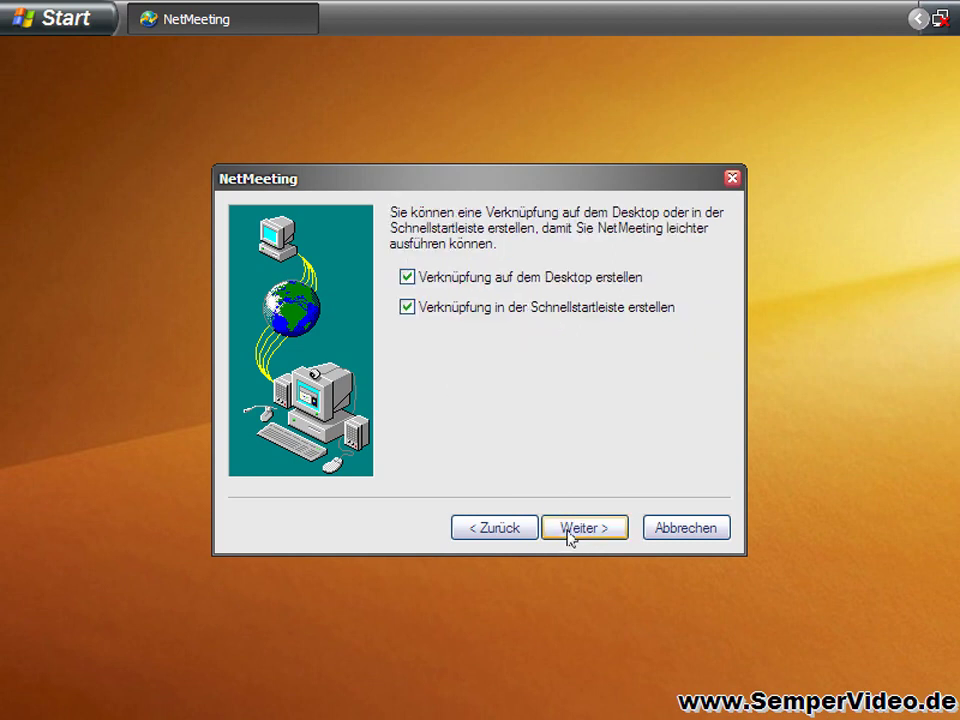
click(490, 311)
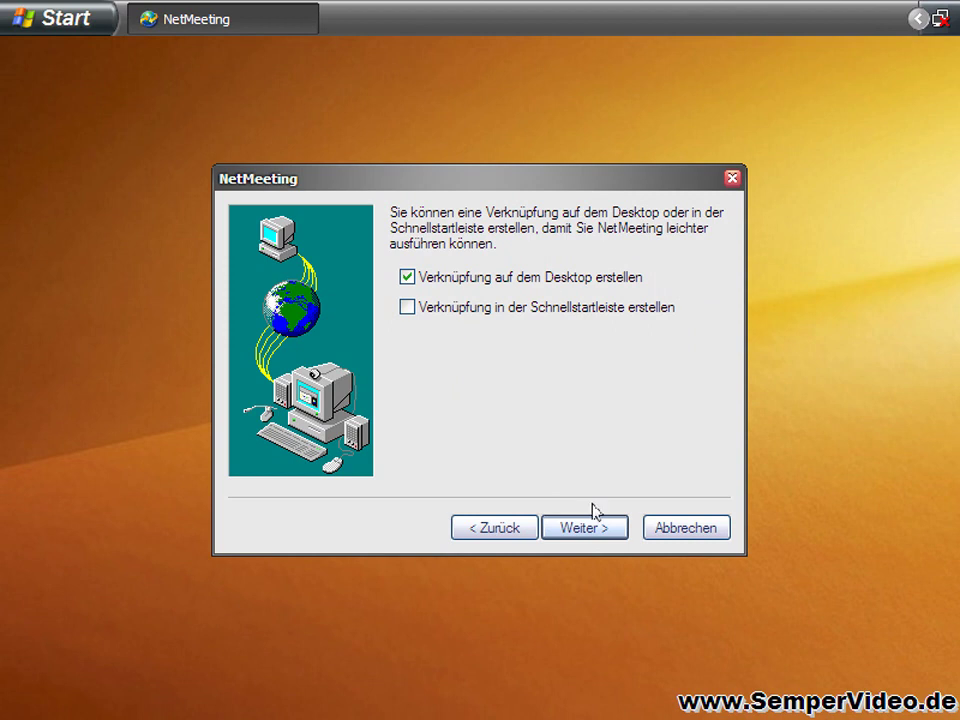
click(590, 533)
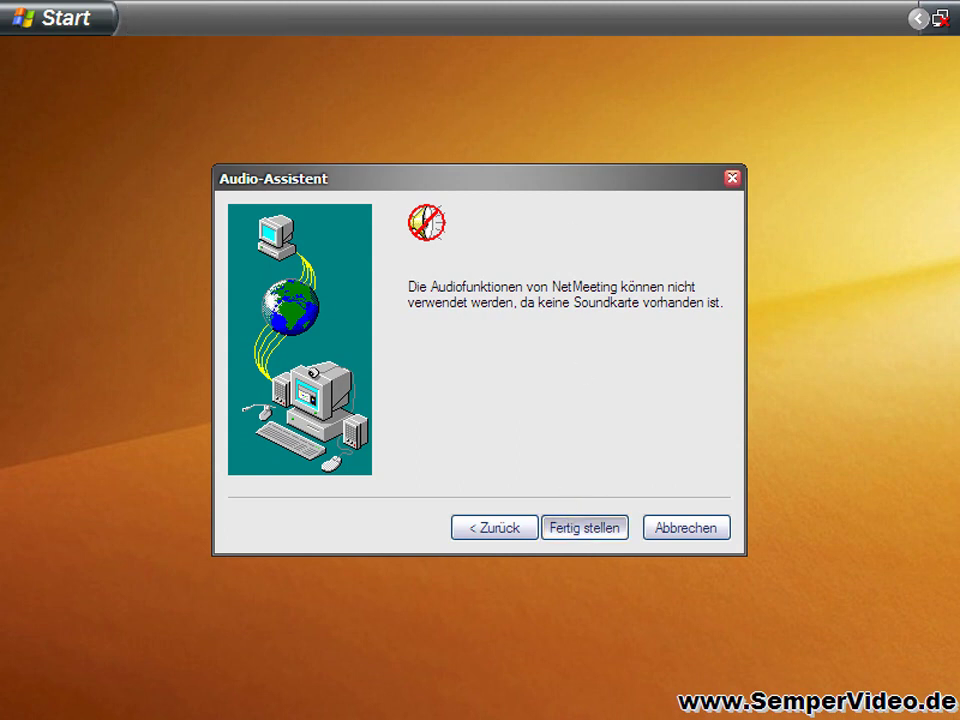
click(583, 530)
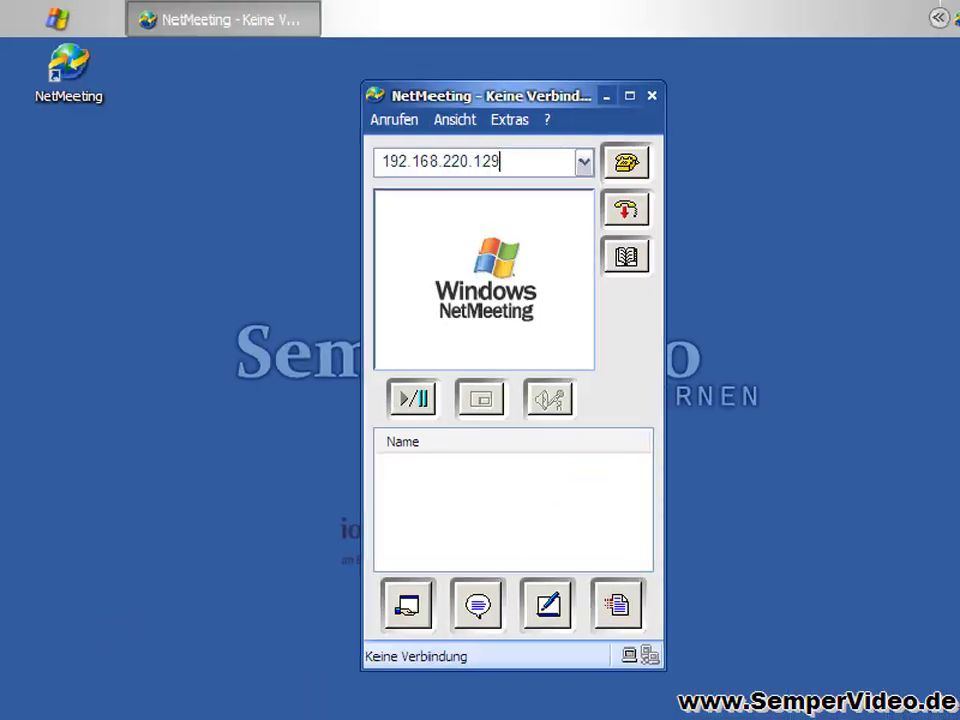
Call the computer at 192.168.220.129 and accept the incoming call on the receiving computer.
click(540, 249)
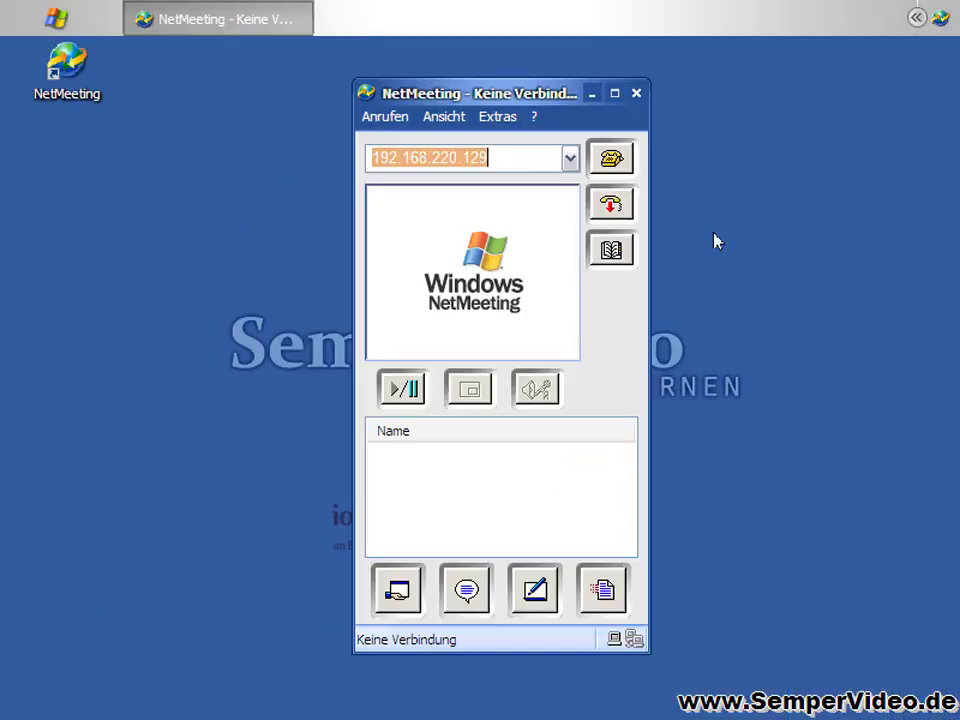
click(615, 170)
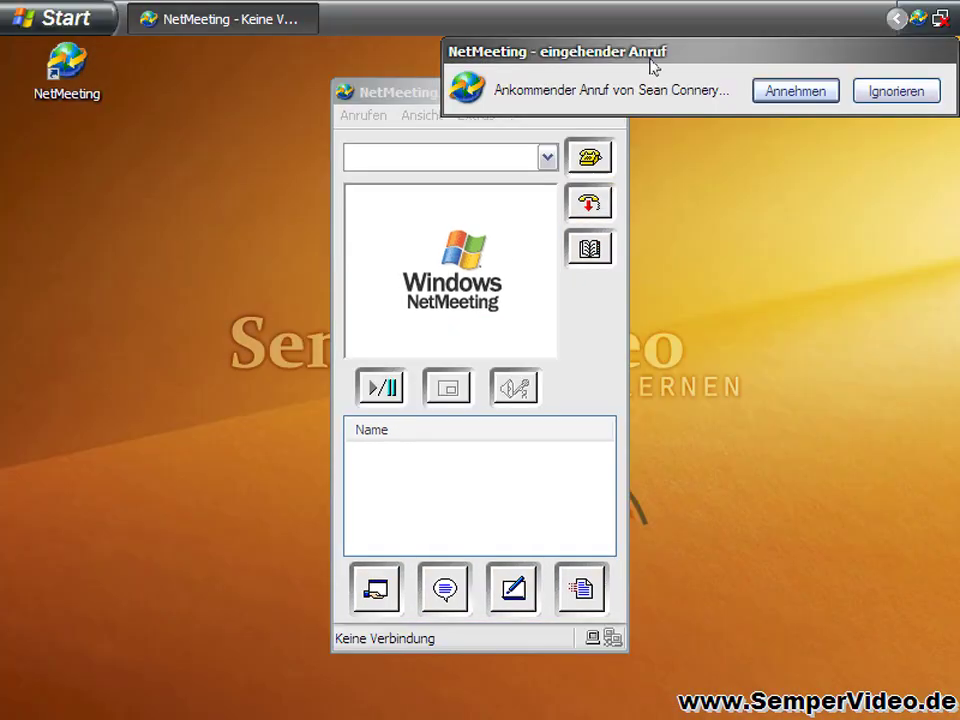
drag(651, 66, 499, 177)
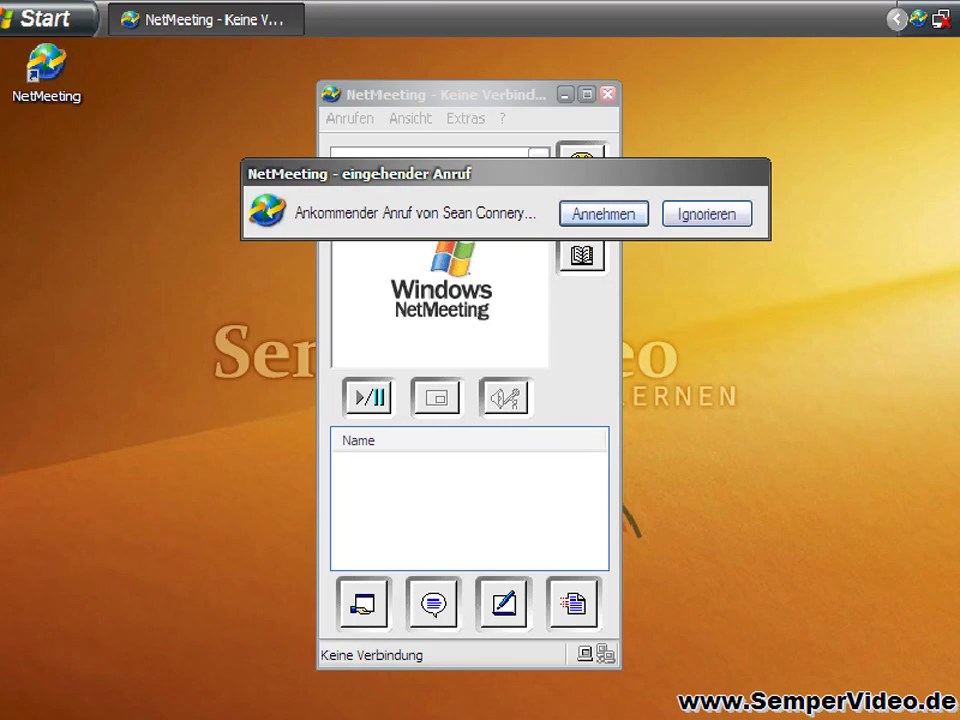
click(607, 214)
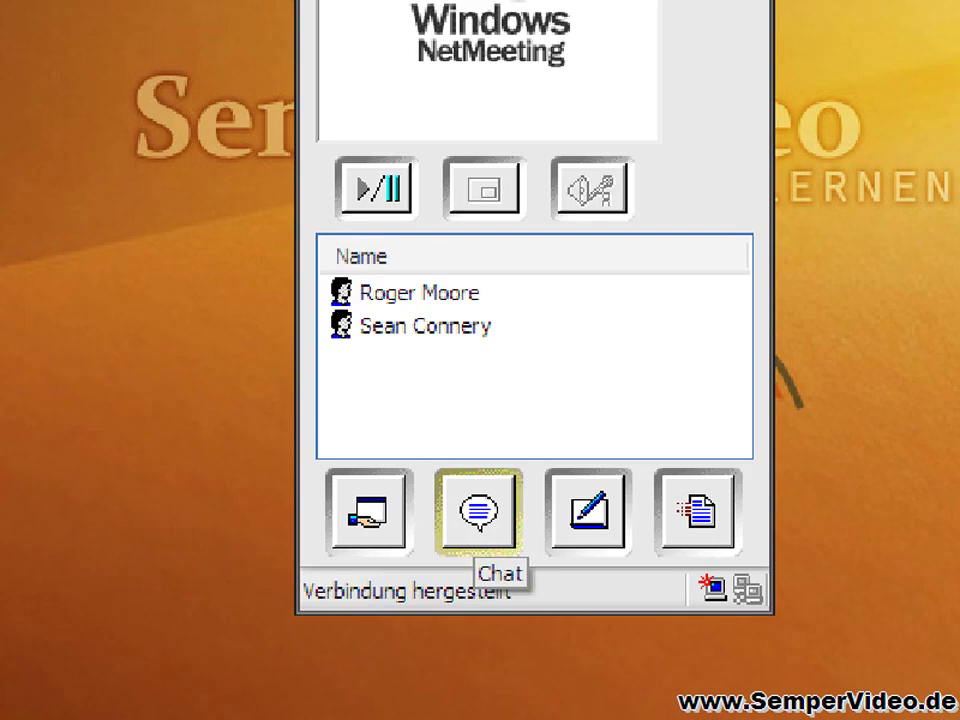
Open the chat, send the message "Hallo da drüben", and move the other computer's chat window aside.
click(478, 490)
click(251, 305)
text(Hallo da drüben)
key(Return)
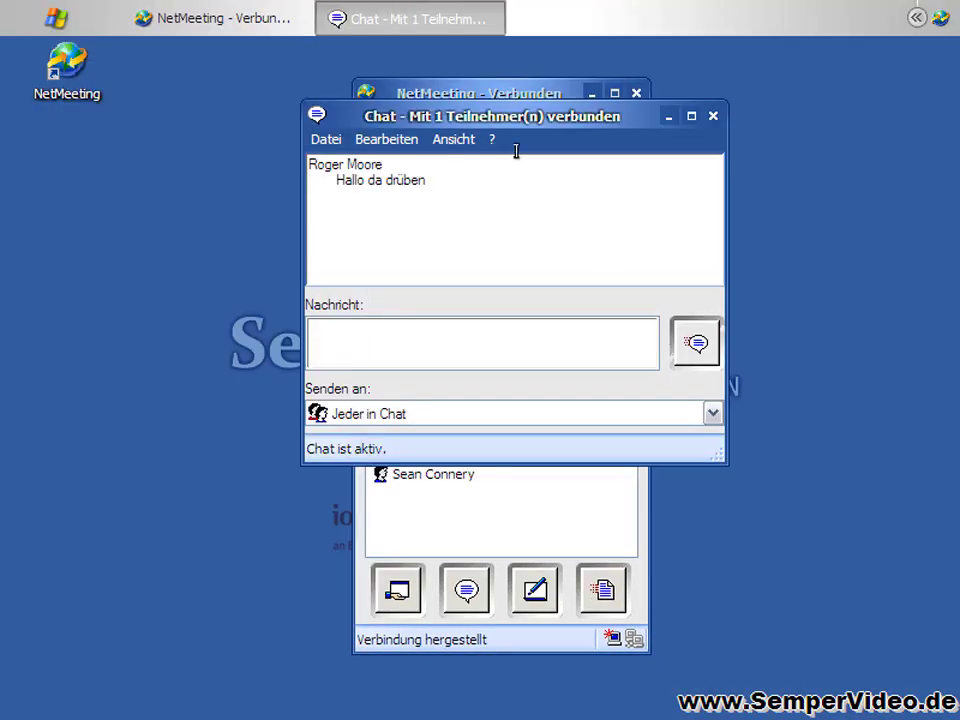
drag(525, 118, 265, 306)
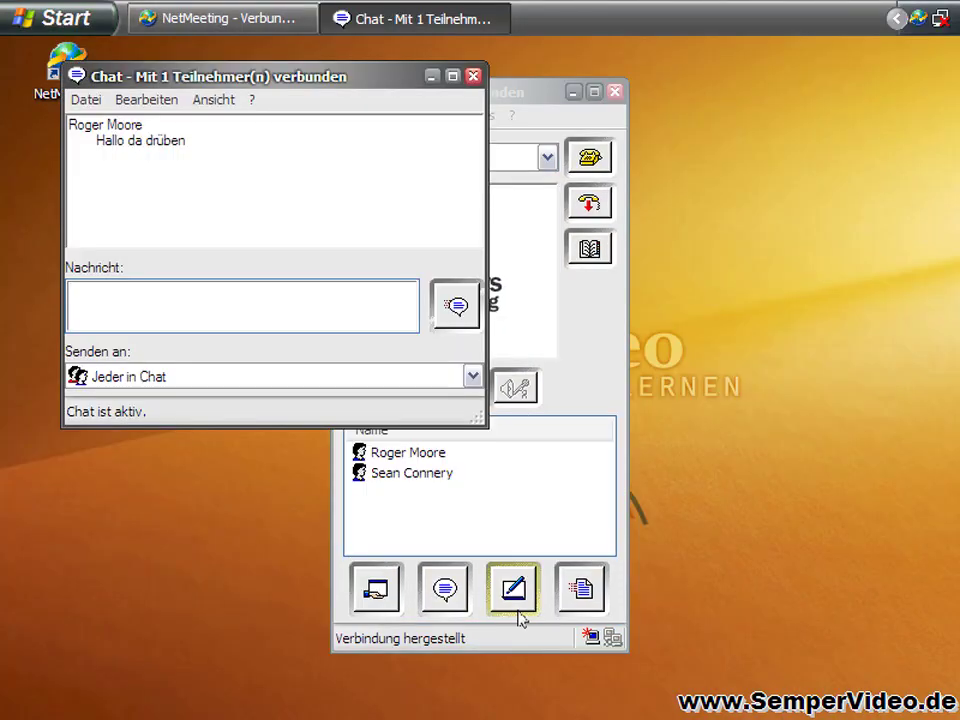
Open the shared whiteboard, move its window into full view, and draw a green freehand scribble with the pen.
click(520, 628)
click(513, 588)
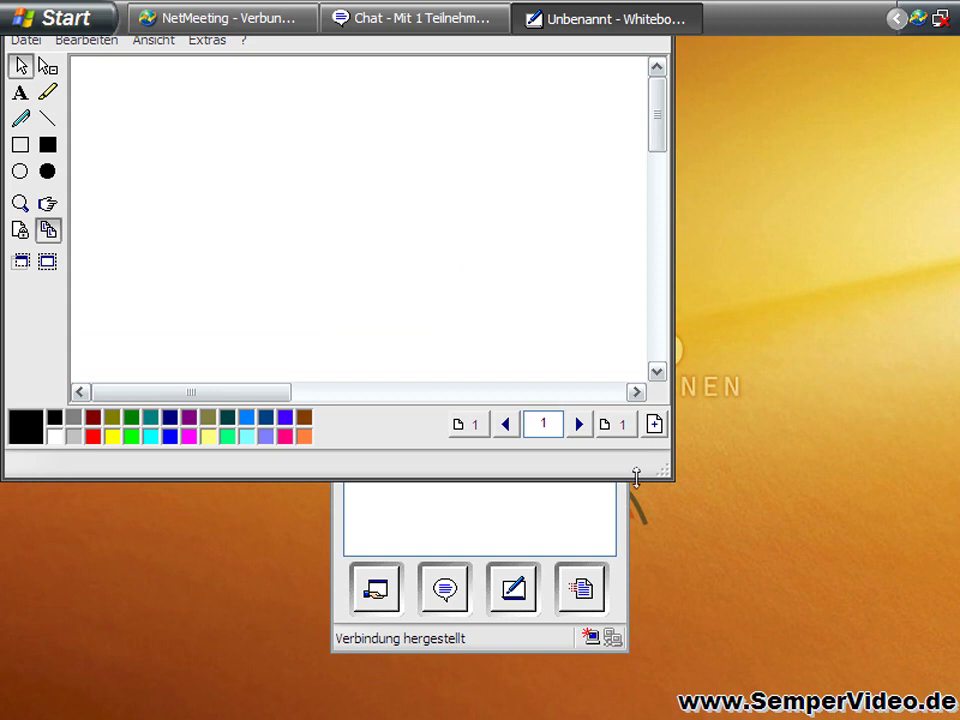
drag(370, 57, 563, 140)
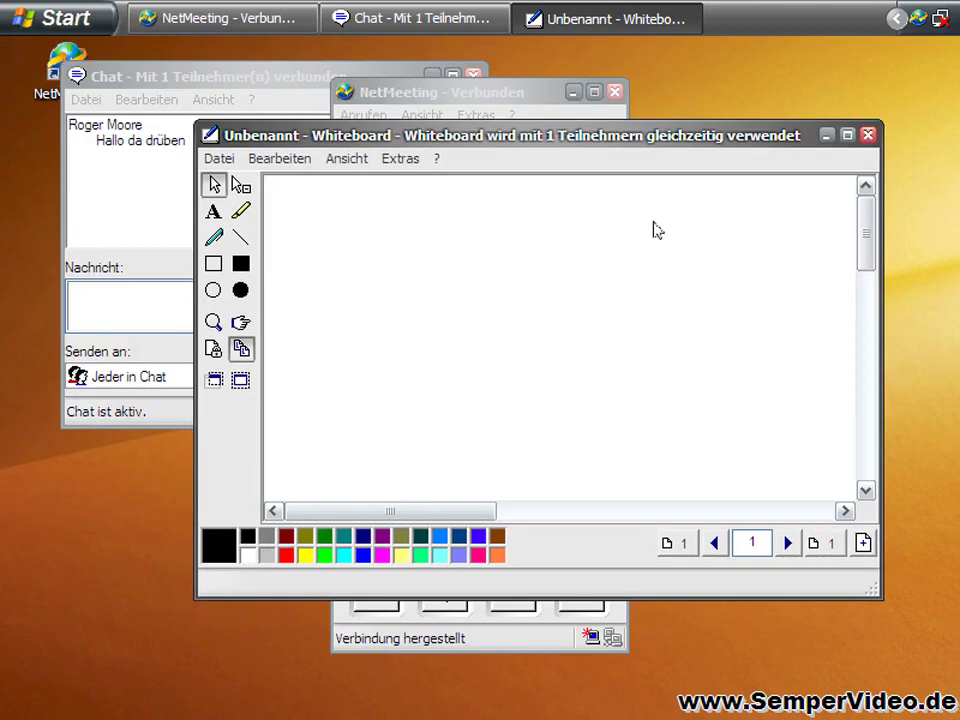
click(216, 243)
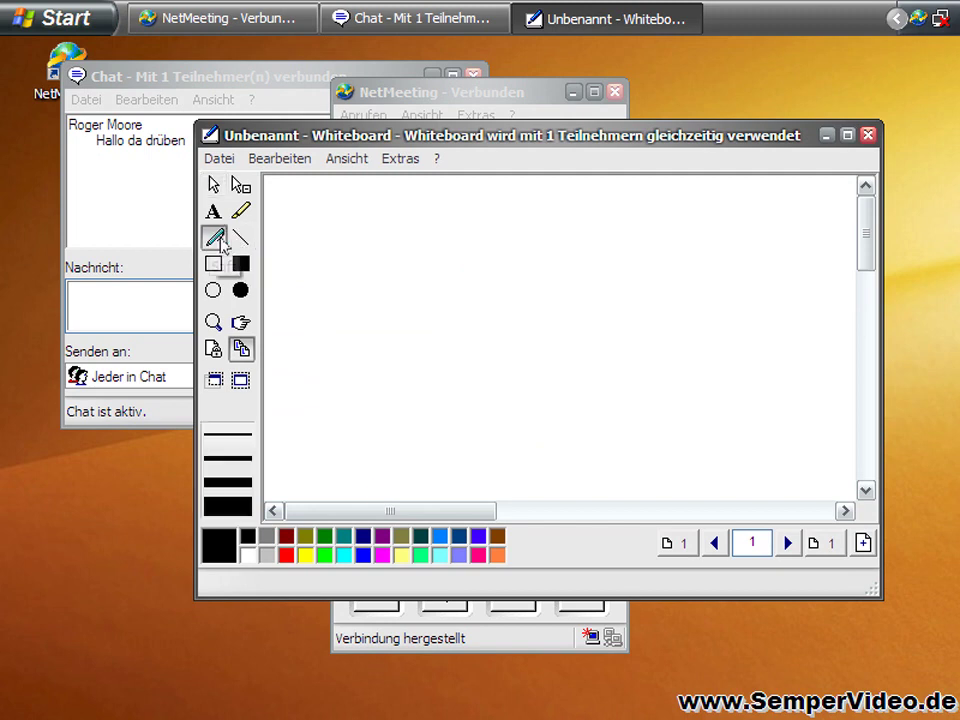
click(324, 554)
mouse_move(323, 299)
mouse_down()
mouse_move(347, 392)
mouse_move(553, 418)
mouse_move(505, 315)
mouse_move(400, 296)
mouse_move(383, 323)
mouse_up()
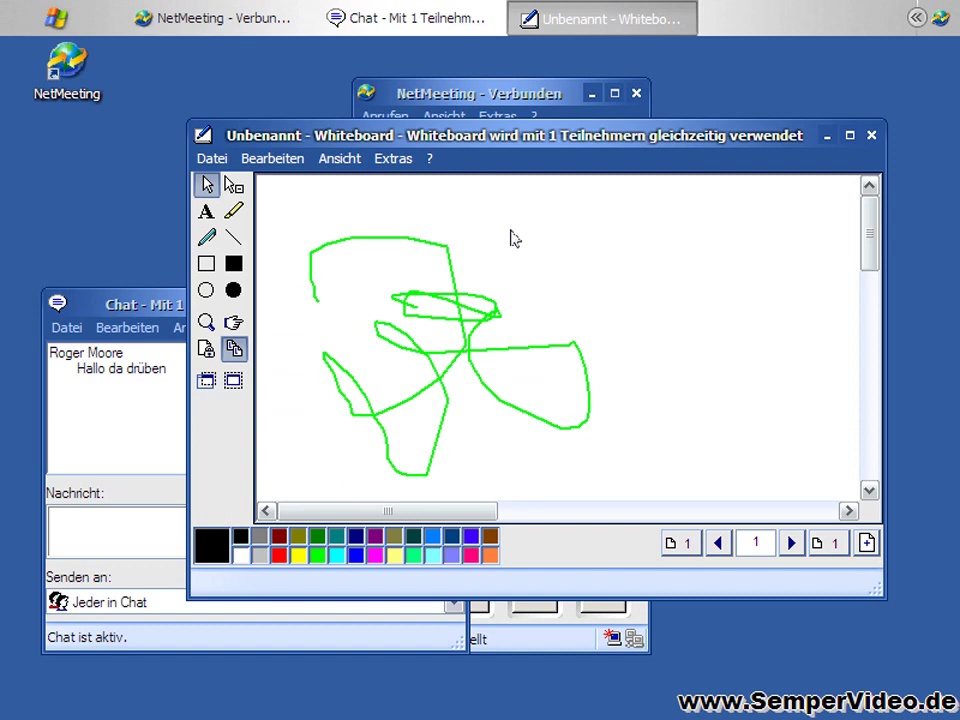
On the other computer's whiteboard, draw red pen strokes across the green scribble and over the empty area beside it.
click(279, 554)
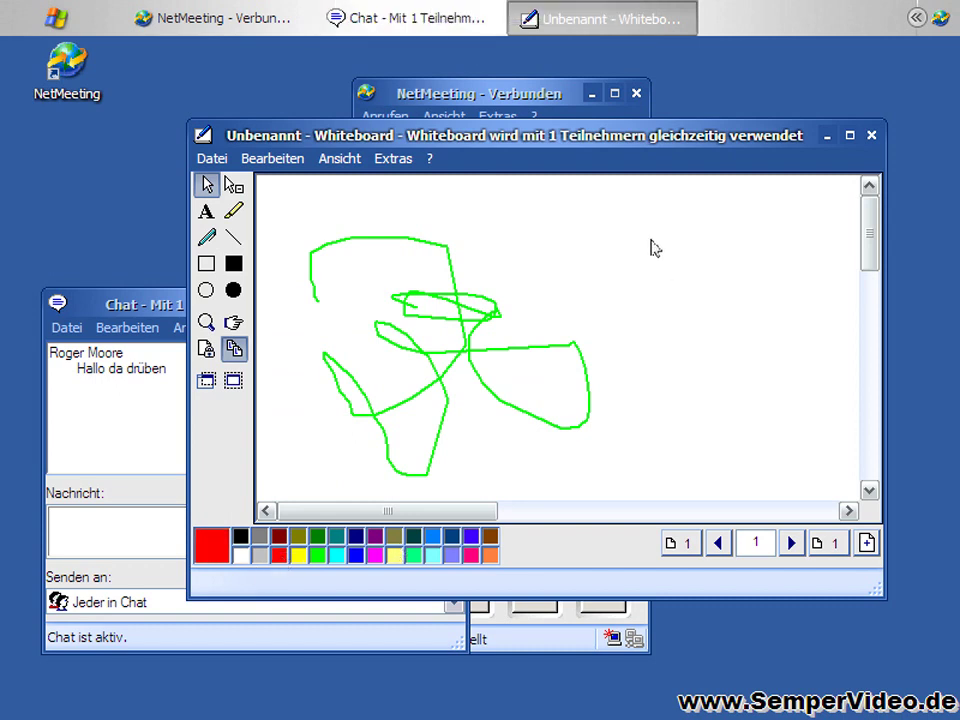
drag(621, 233, 790, 258)
click(207, 237)
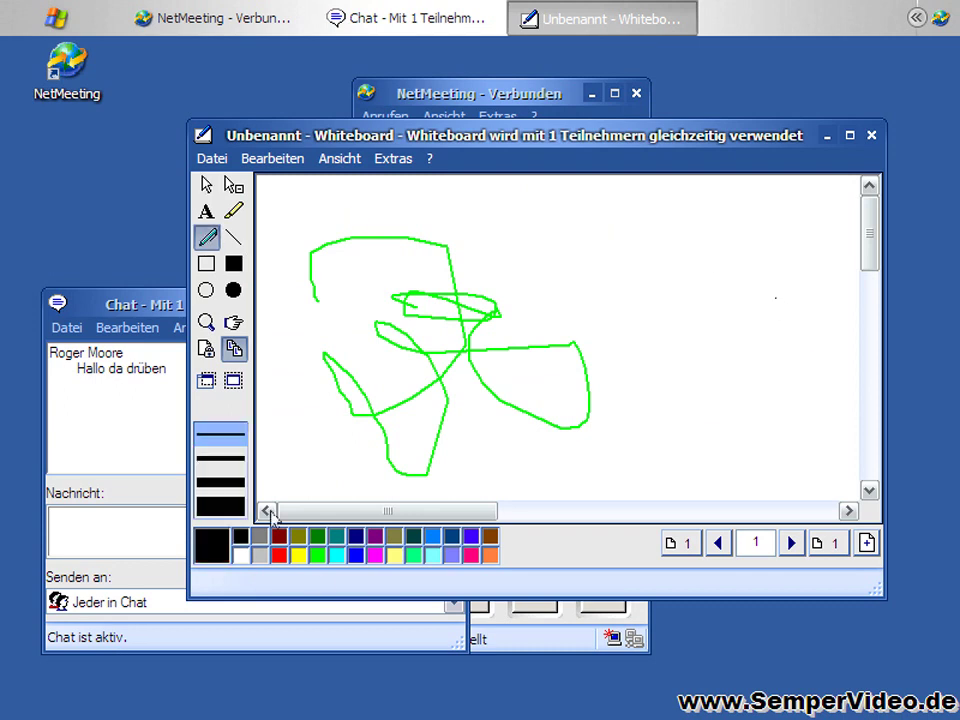
click(279, 555)
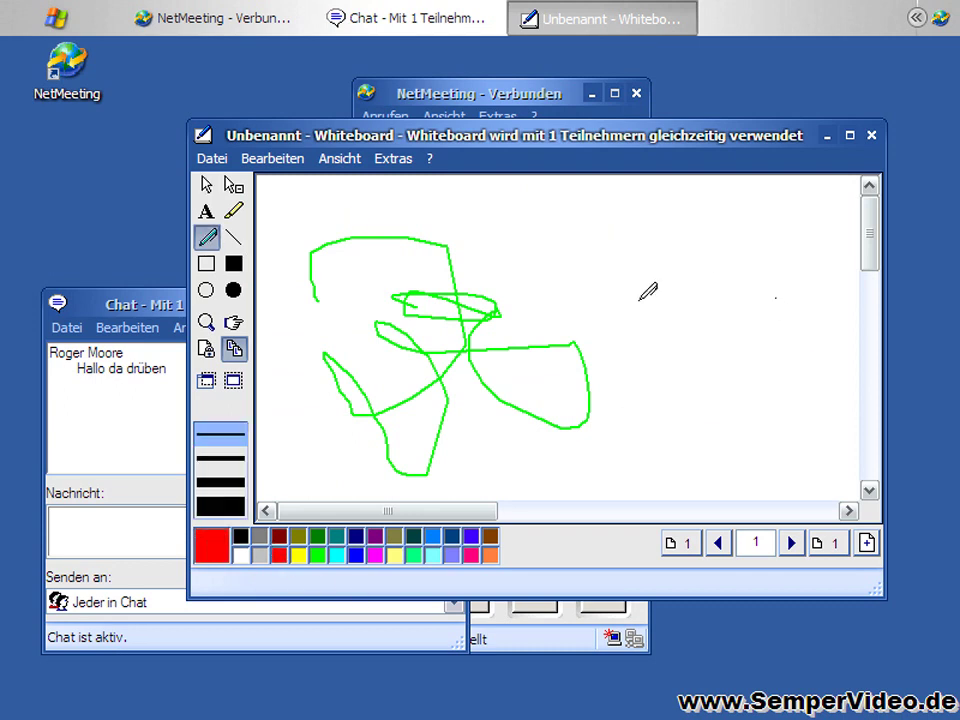
drag(598, 284, 439, 439)
drag(369, 289, 565, 490)
drag(588, 308, 340, 240)
drag(420, 295, 531, 321)
drag(731, 220, 683, 303)
drag(420, 360, 565, 195)
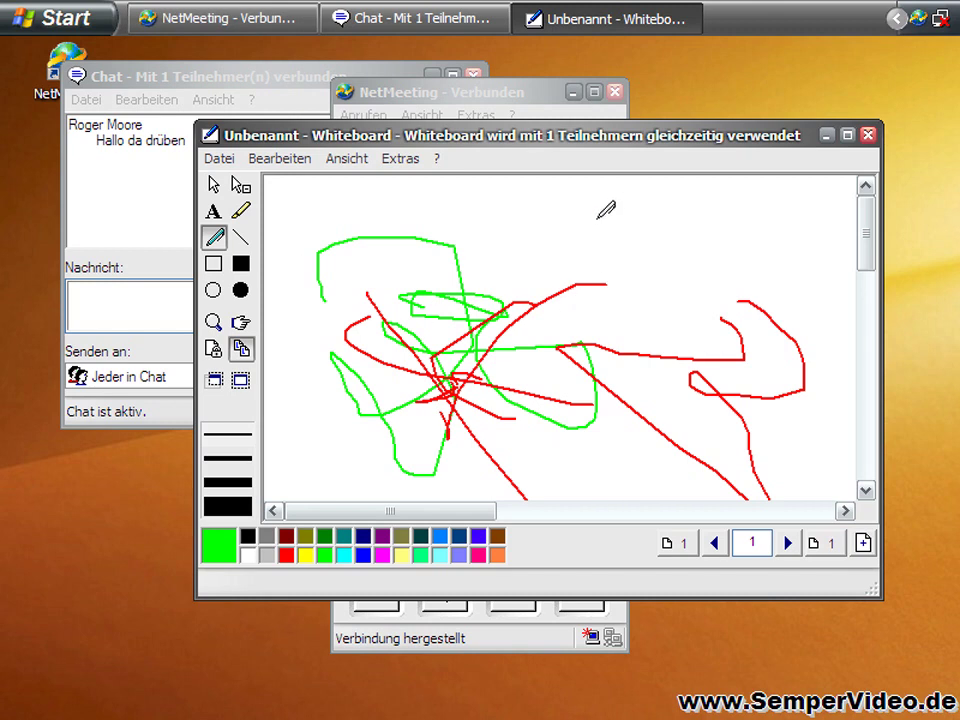
Move the whiteboard aside, bring the main NetMeeting window forward, and open an enlarged file transfer window.
drag(791, 141, 833, 260)
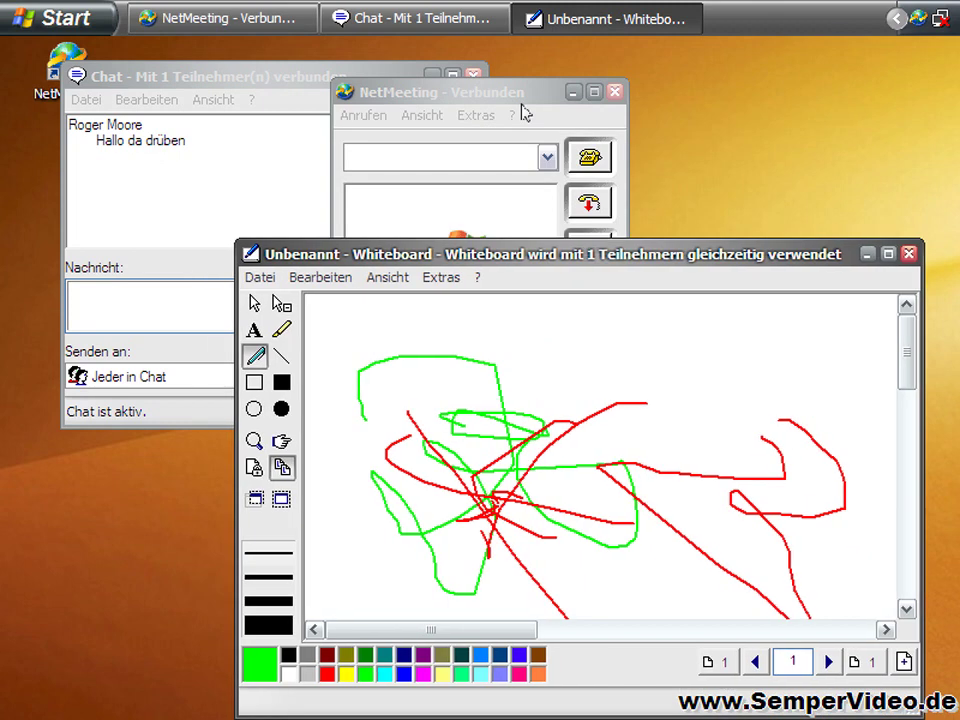
drag(482, 100, 484, 84)
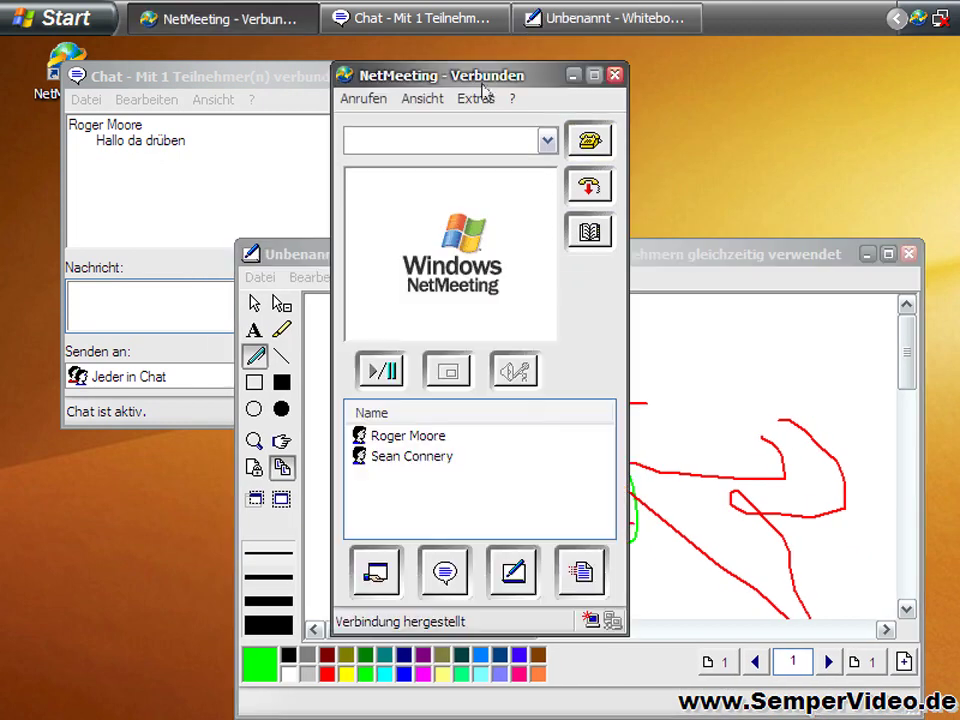
click(584, 583)
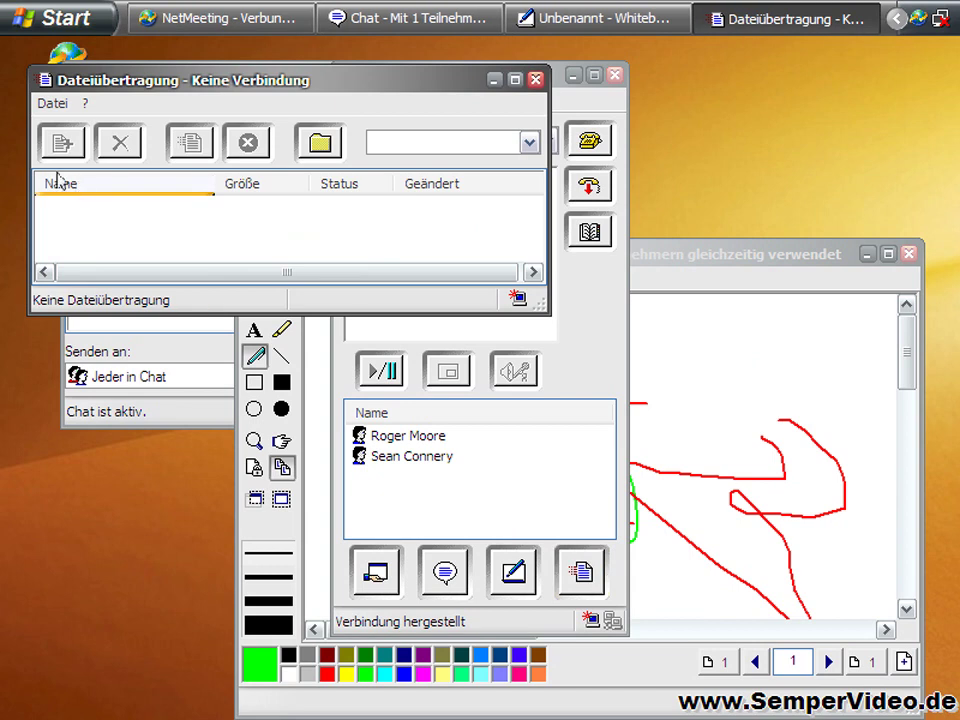
drag(540, 308, 617, 422)
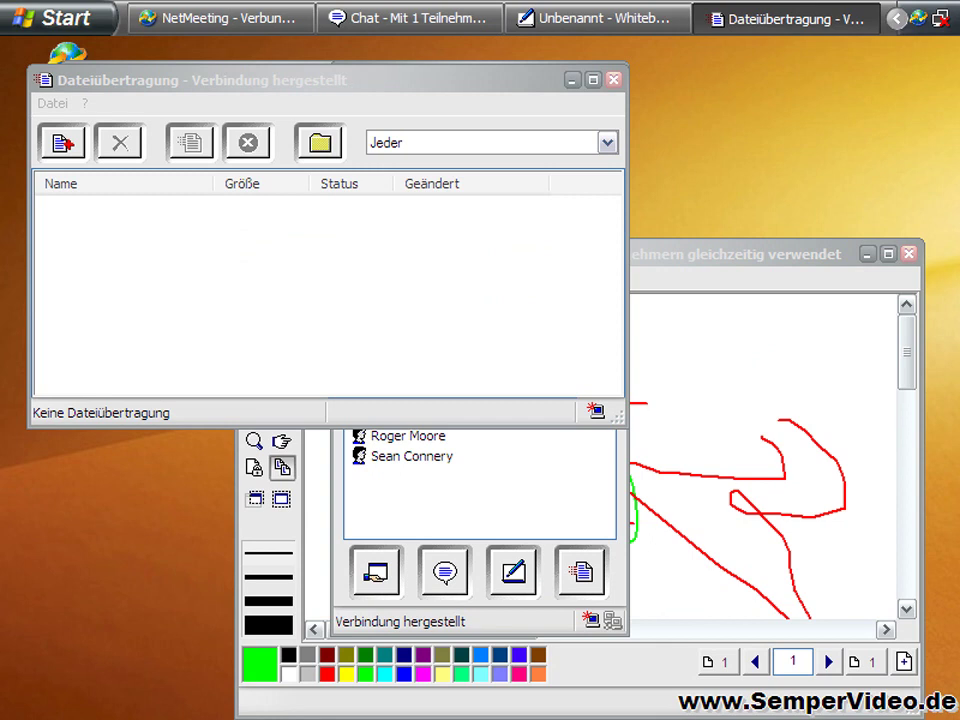
Inspect the folder for received files from the file transfer window in a smaller window and close it.
click(320, 142)
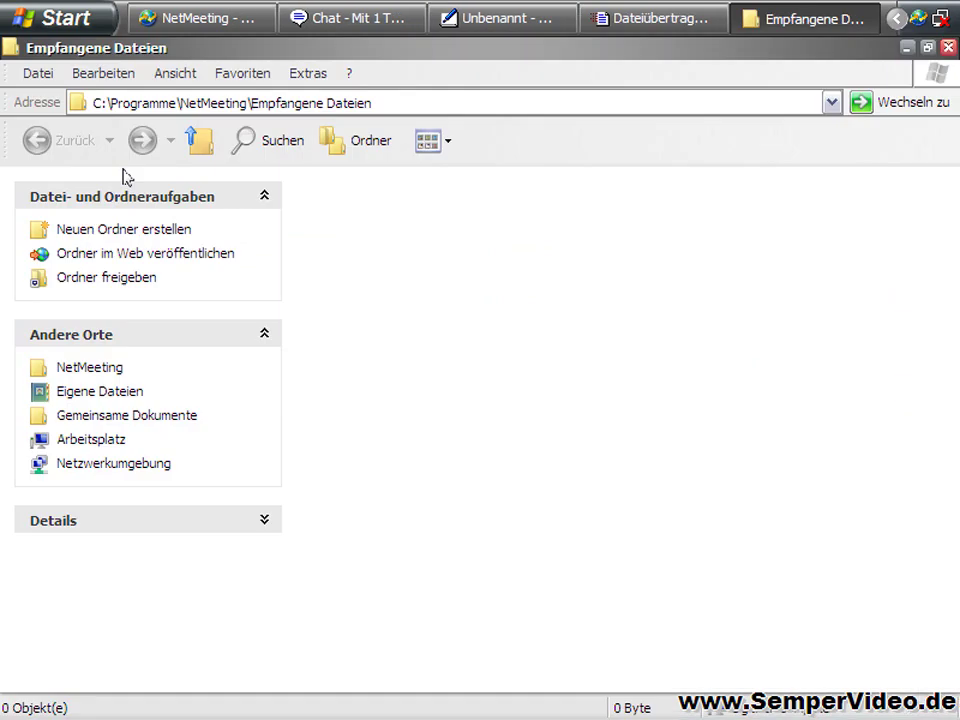
double_click(839, 54)
drag(400, 107, 469, 165)
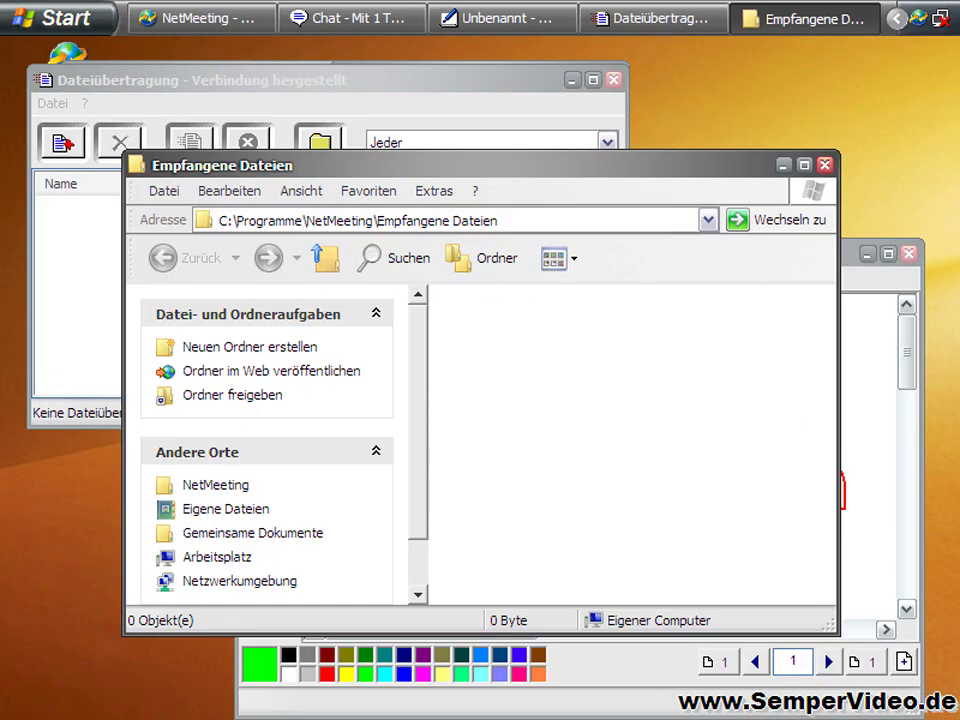
click(825, 164)
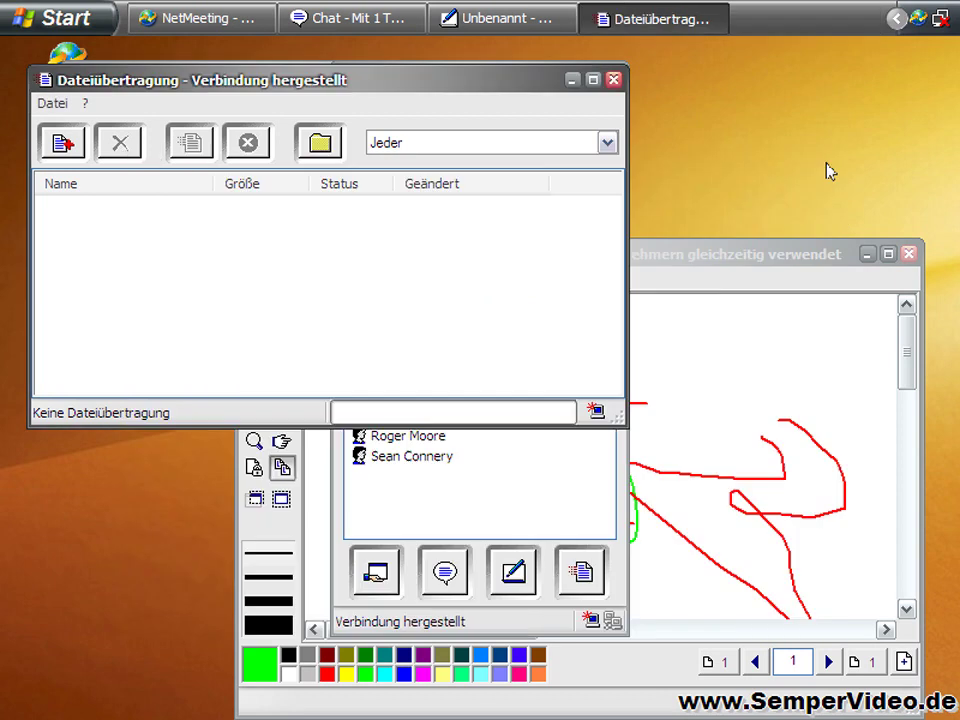
Add Aqua-Blue.jpg from the temp folder on drive C: to the file transfer and send it to Jeder.
click(62, 143)
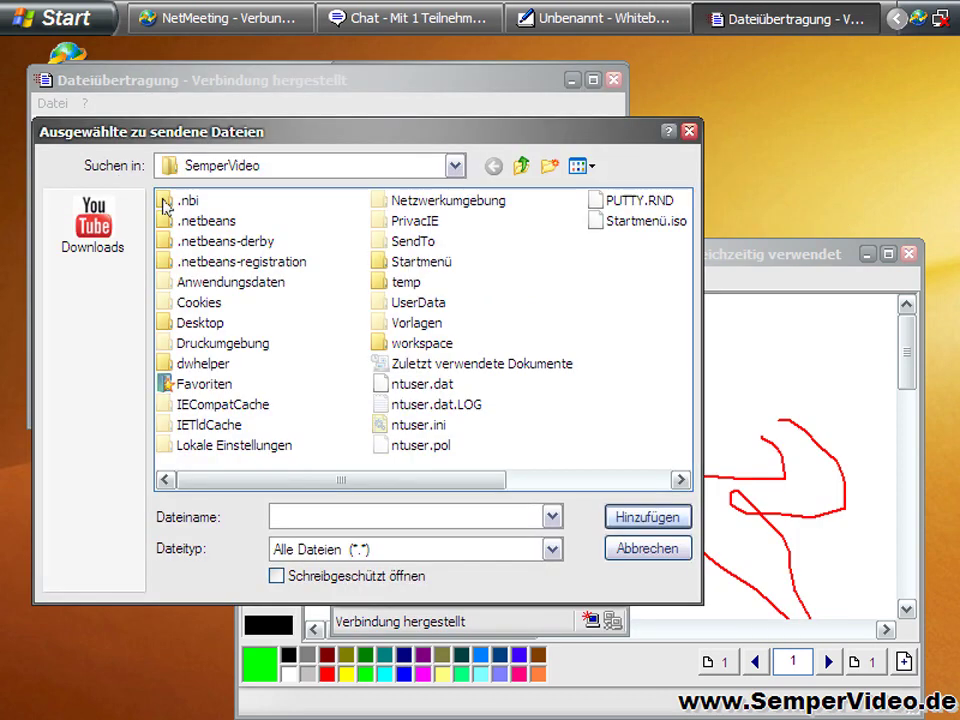
click(305, 166)
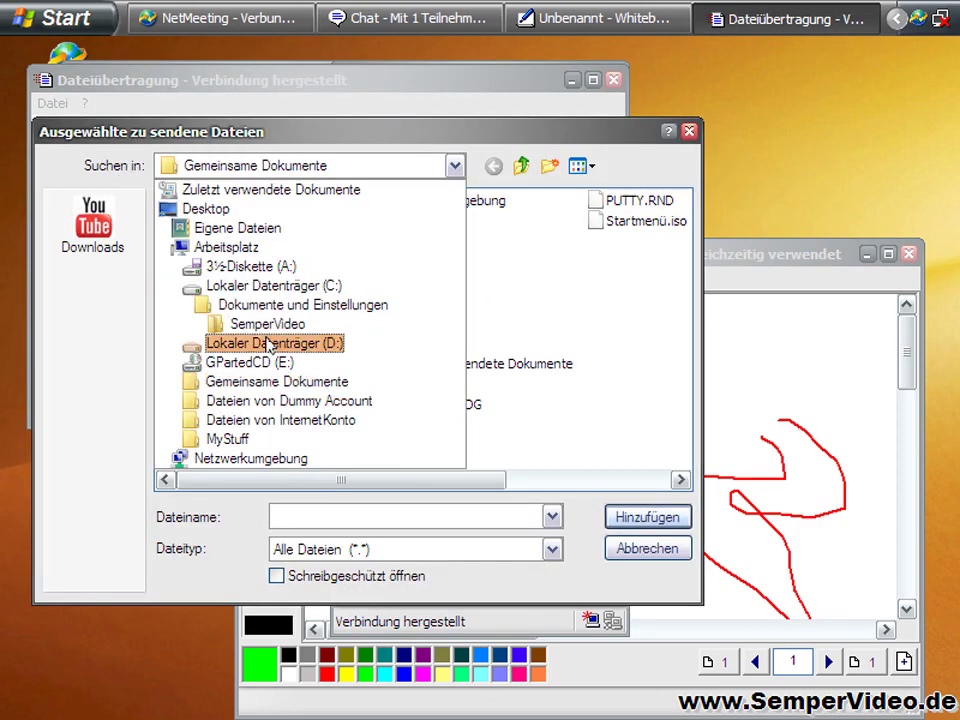
click(279, 283)
double_click(178, 302)
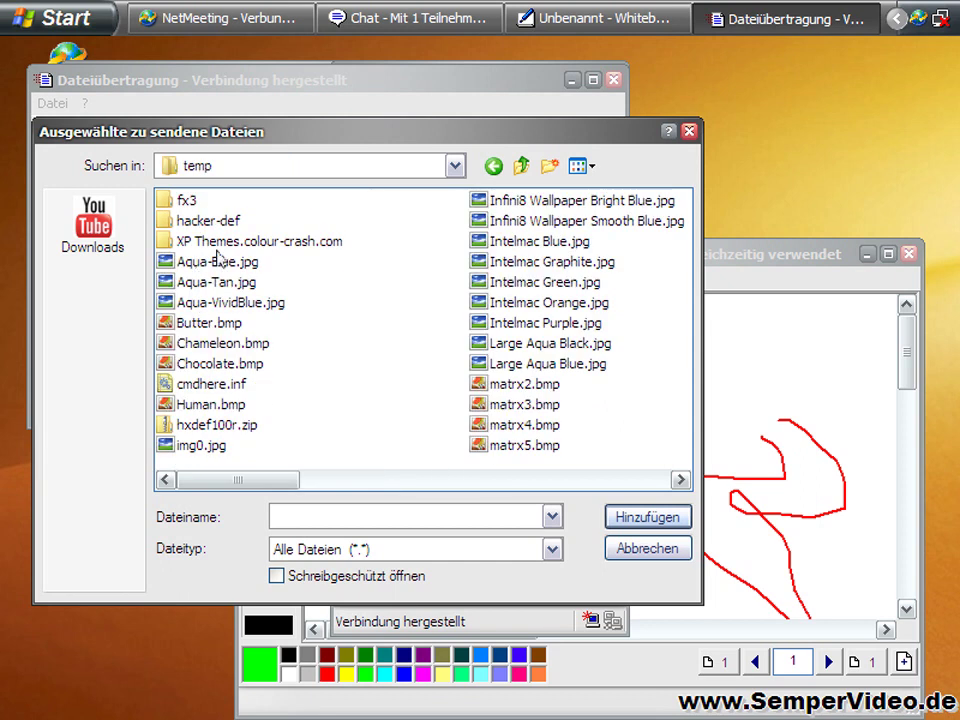
click(212, 263)
click(617, 516)
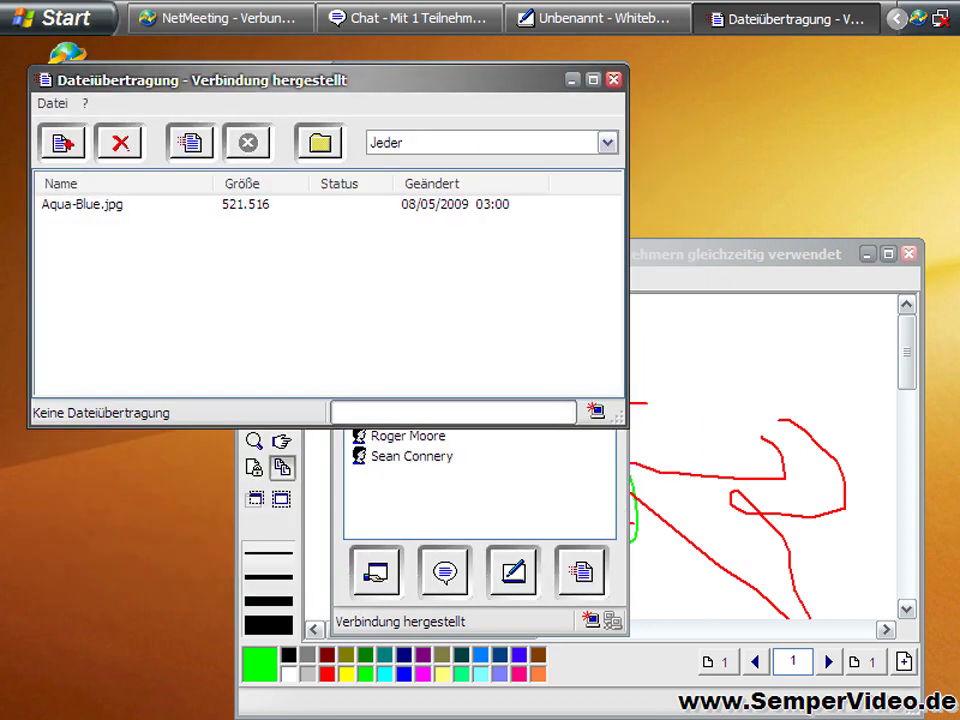
click(198, 160)
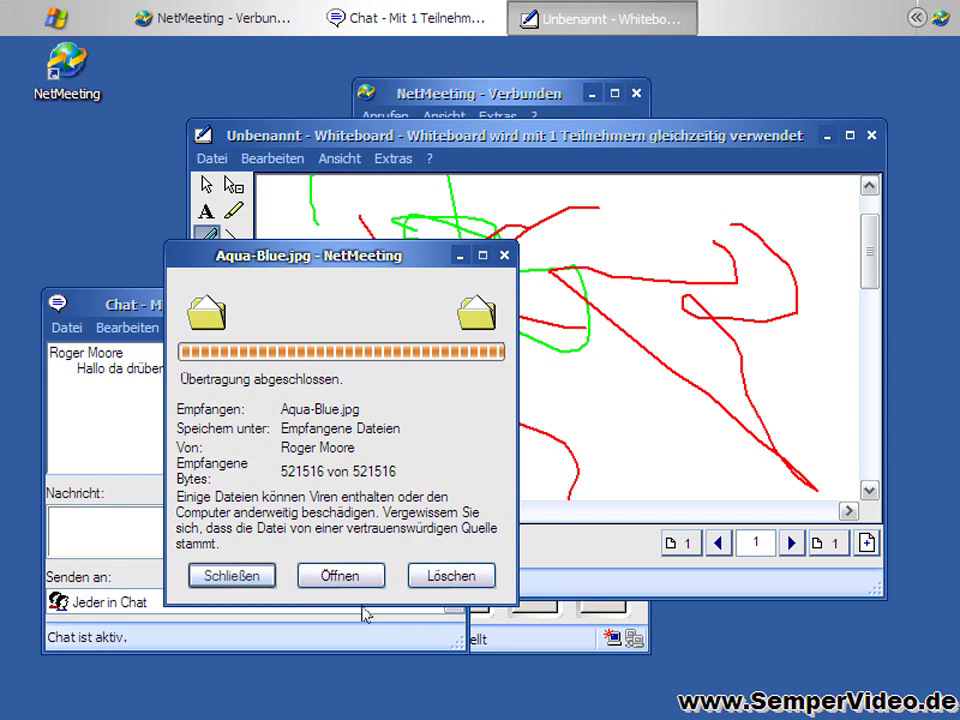
On the receiving computer, view the transferred Aqua-Blue.jpg in Windows Bild- und Faxanzeige and close the viewer and the folder.
click(340, 574)
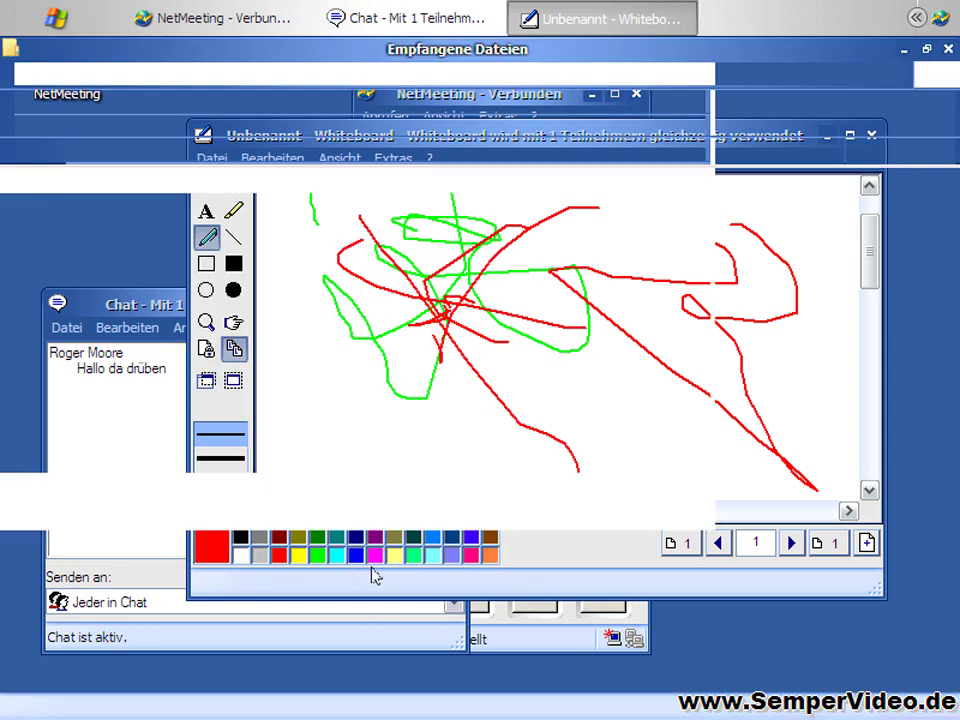
mouse_move(380, 233)
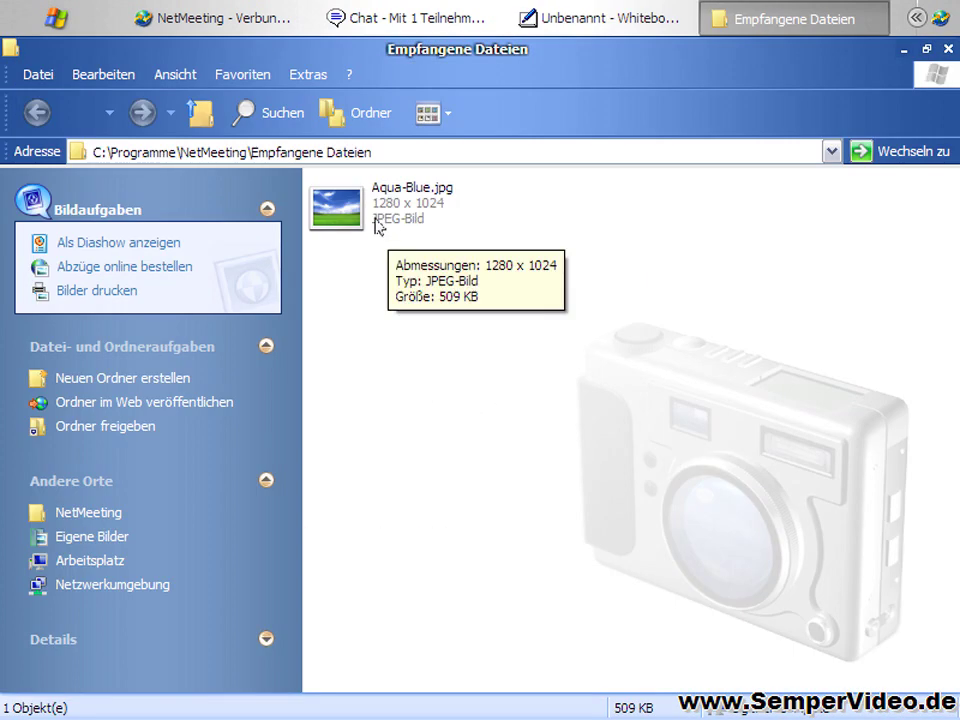
double_click(376, 224)
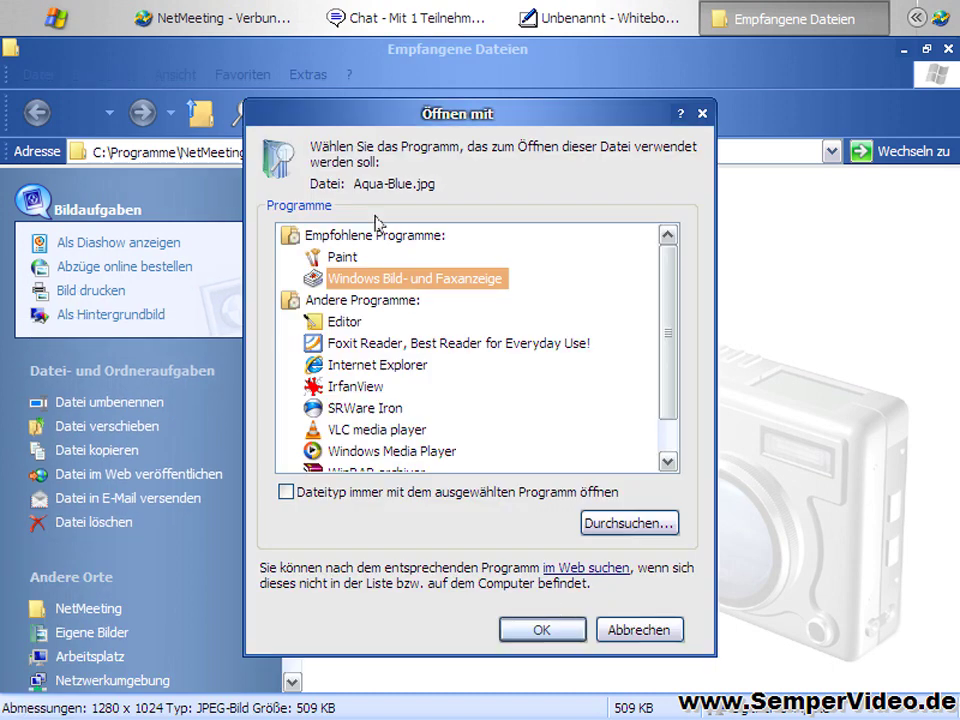
click(562, 626)
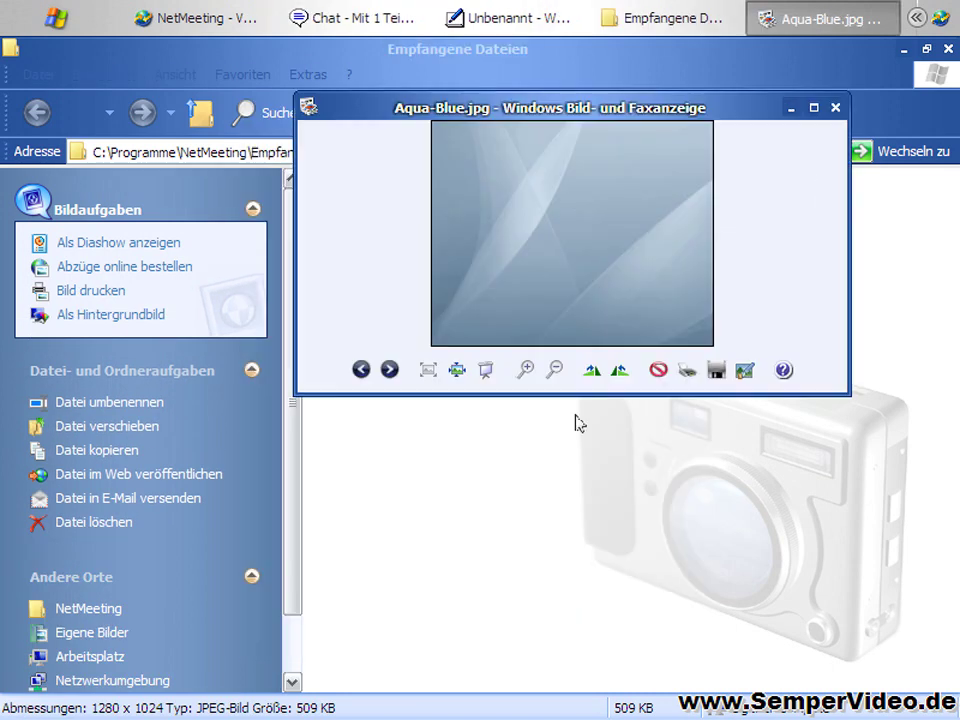
click(838, 110)
click(947, 48)
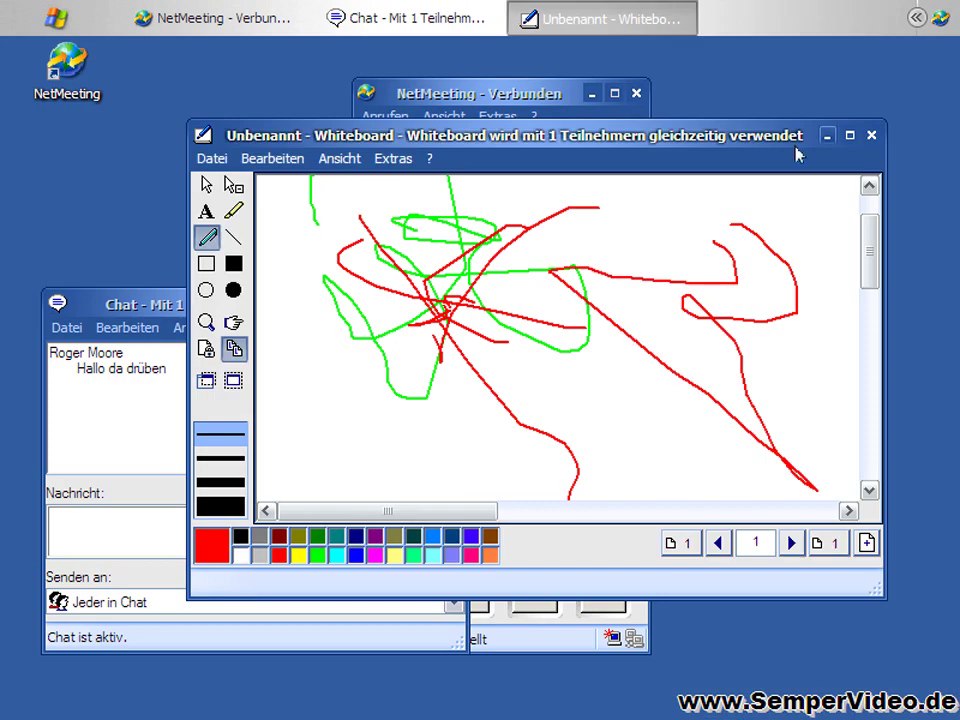